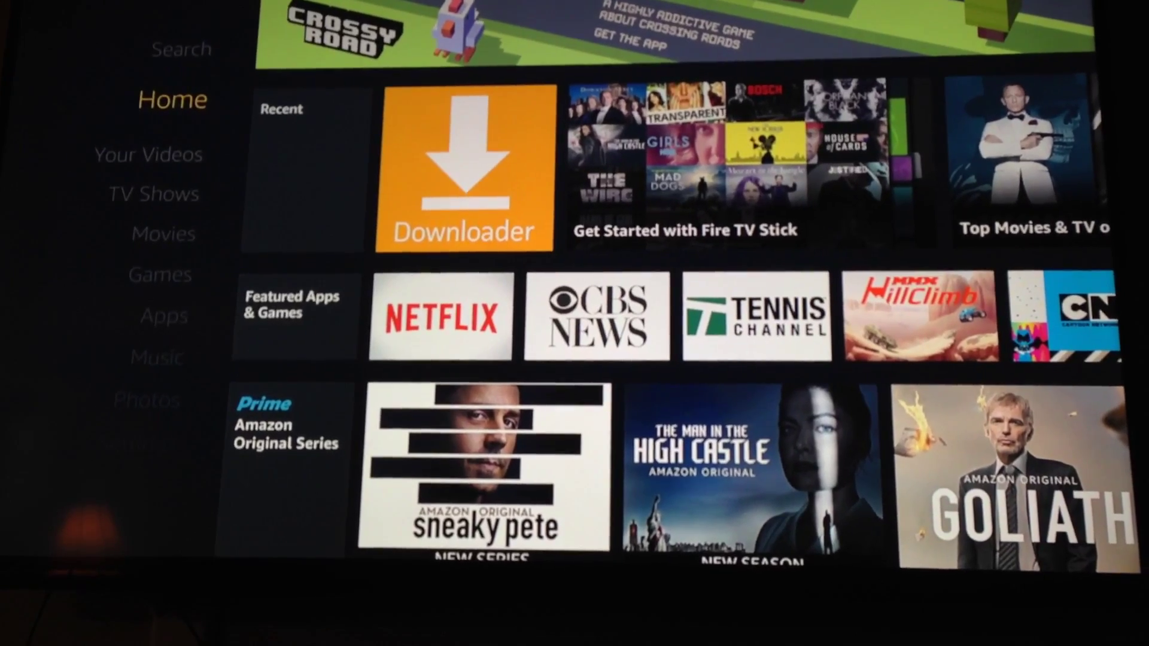
Go to Settings and open the System category to list Sleep, About, Network and Quiet Time
key(Down)
key(Down)
key(Down)
key(Down)
key(Down)
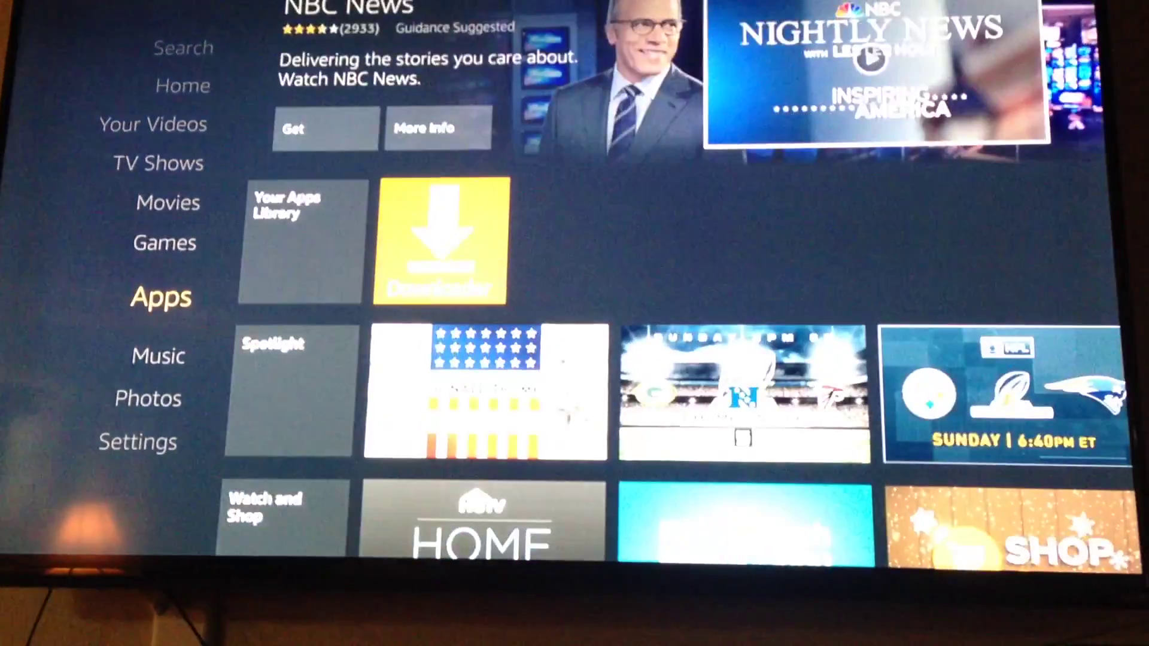
key(Down)
key(Down)
key(Down)
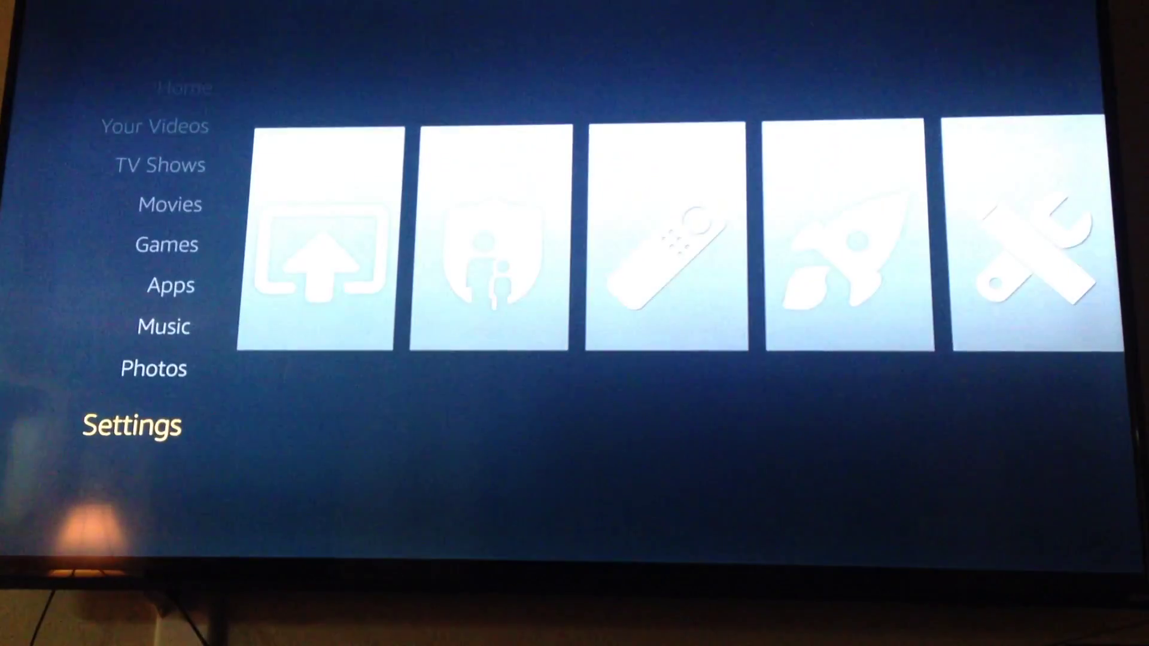
key(Right)
key(Right)
key(Right)
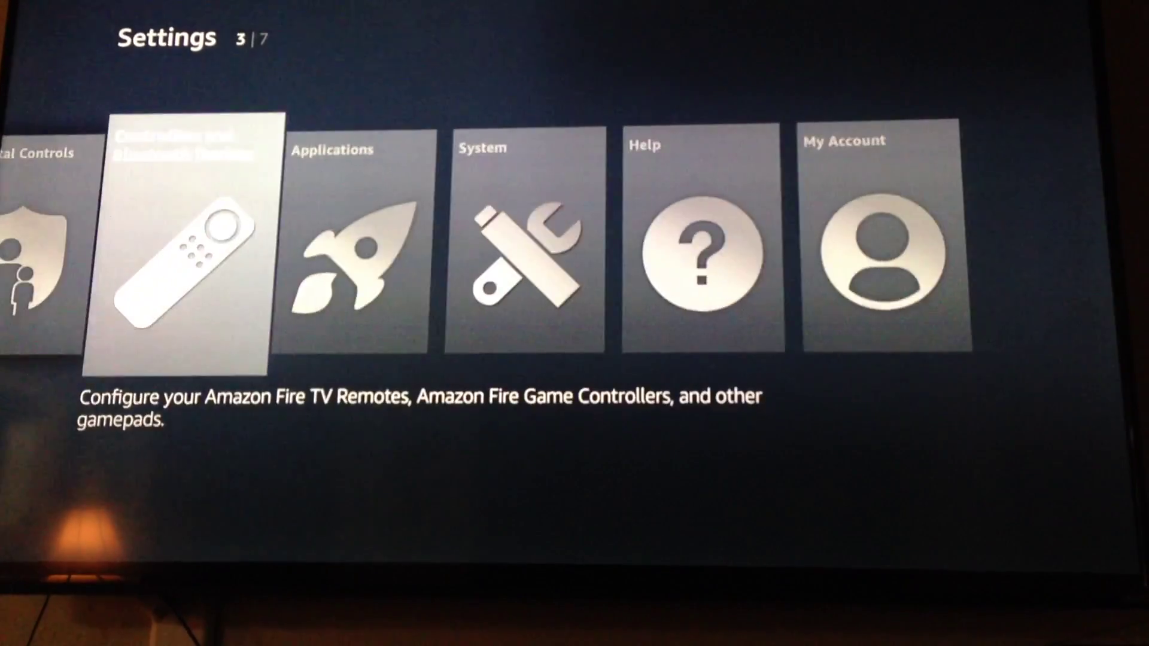
key(Right)
key(Right)
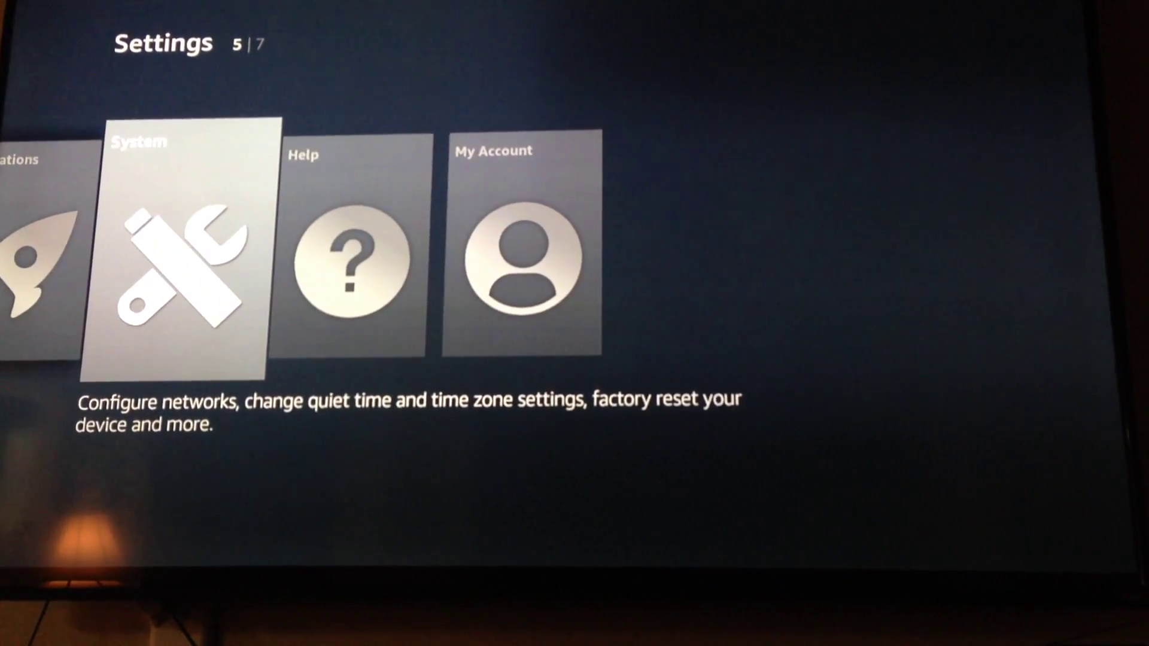
key(Return)
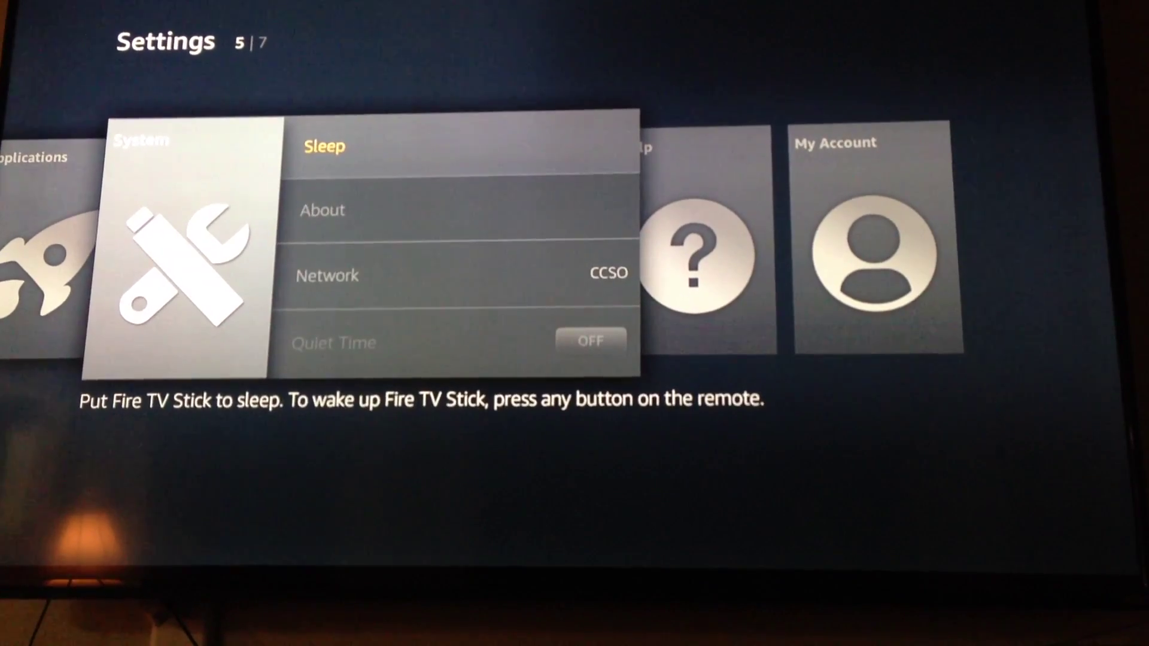
Open About to view the Fire TV Stick's storage and software version 5.2.2.0
key(Down)
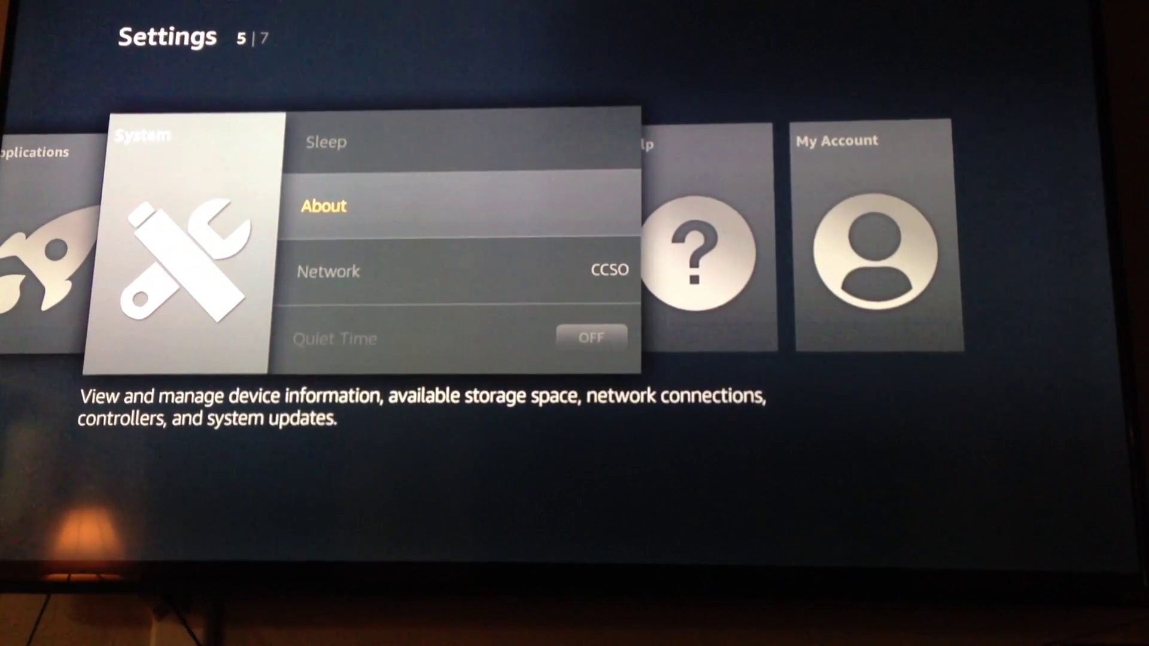
key(Return)
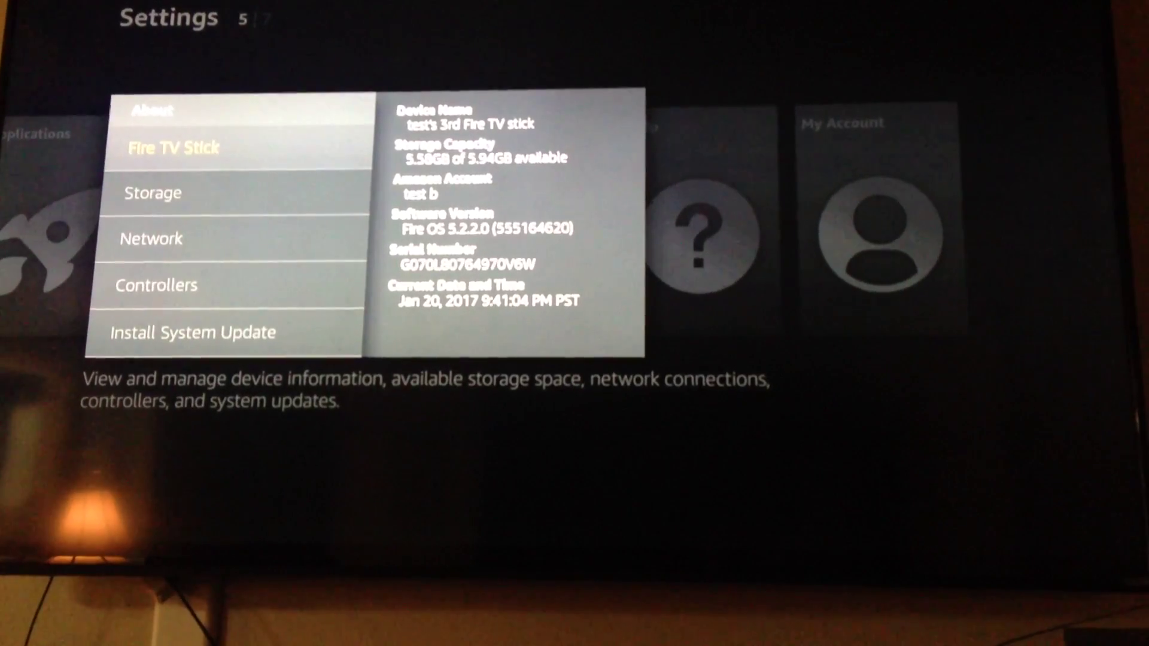
Move down the About list to Install System Update, showing Fire OS 5.2.4.0 available
key(Down)
key(Down)
key(Down)
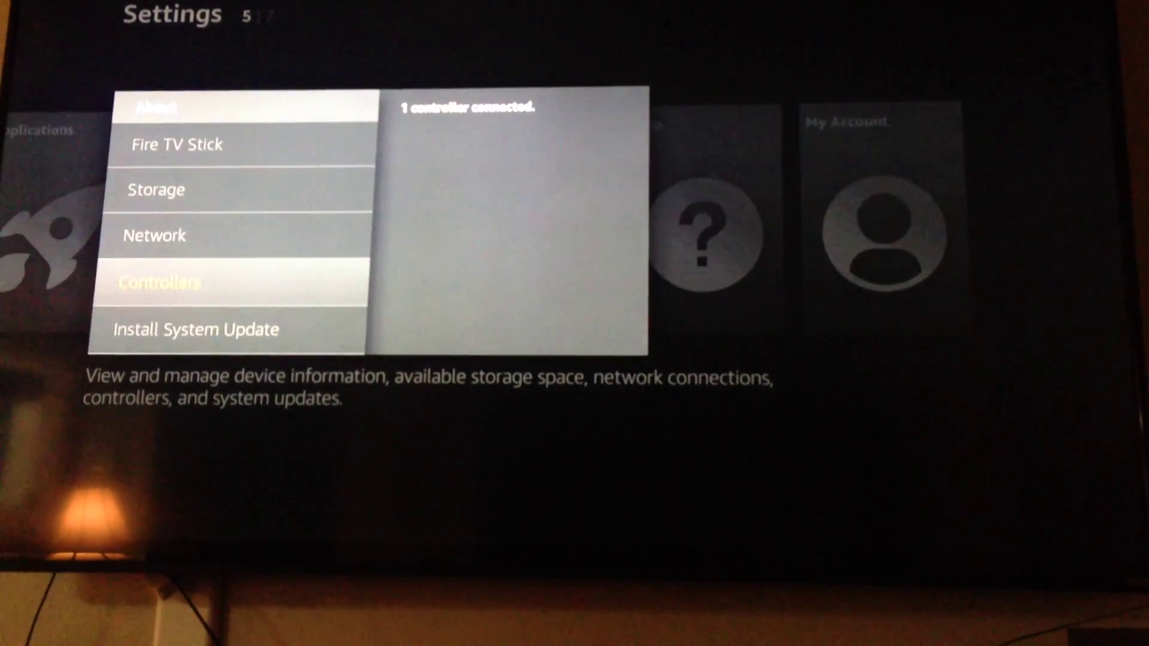
key(Down)
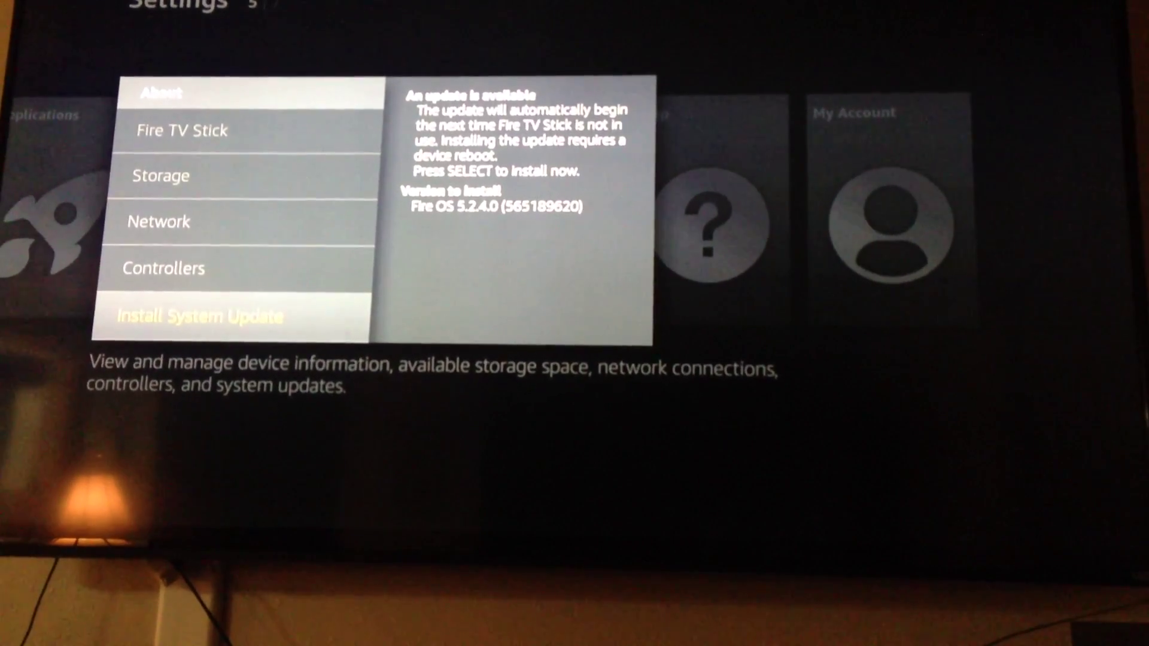
Install the Fire OS 5.2.4.0 update and let the stick reboot to finish installing
key(Return)
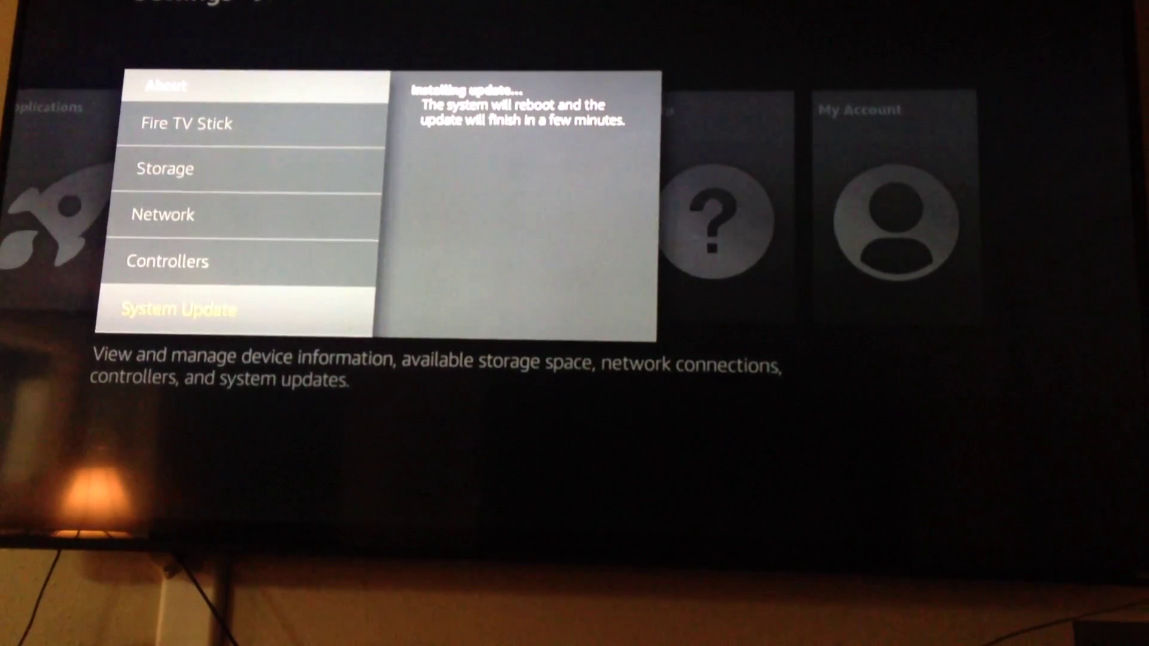